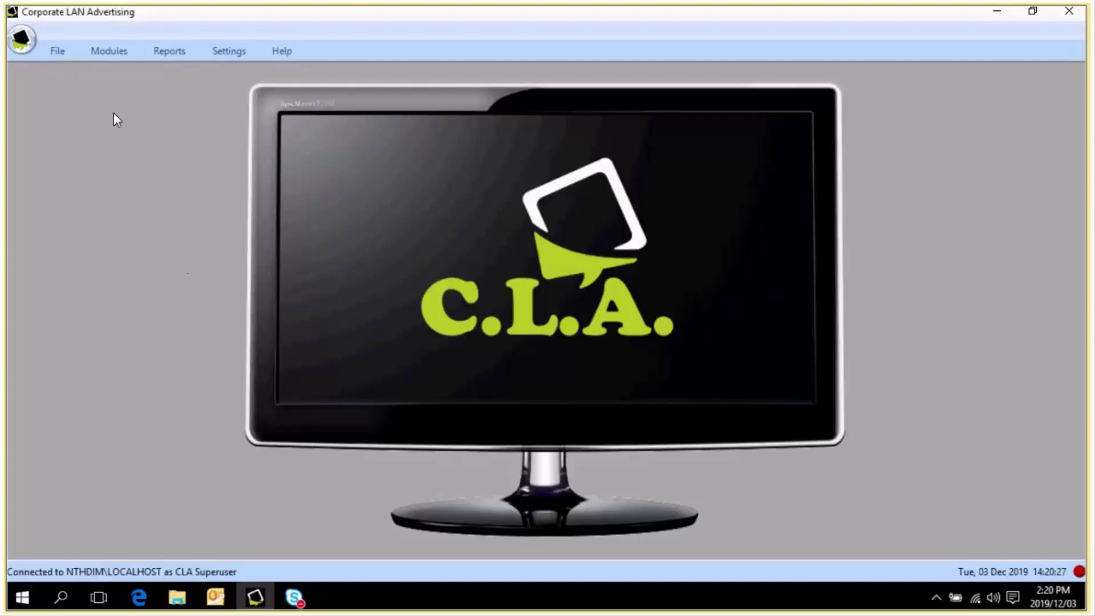
- Preview the Company Communications Evaluation survey from the Surveys module and postpone answering it
{"action": "left_click", "coordinate": [113, 60]}
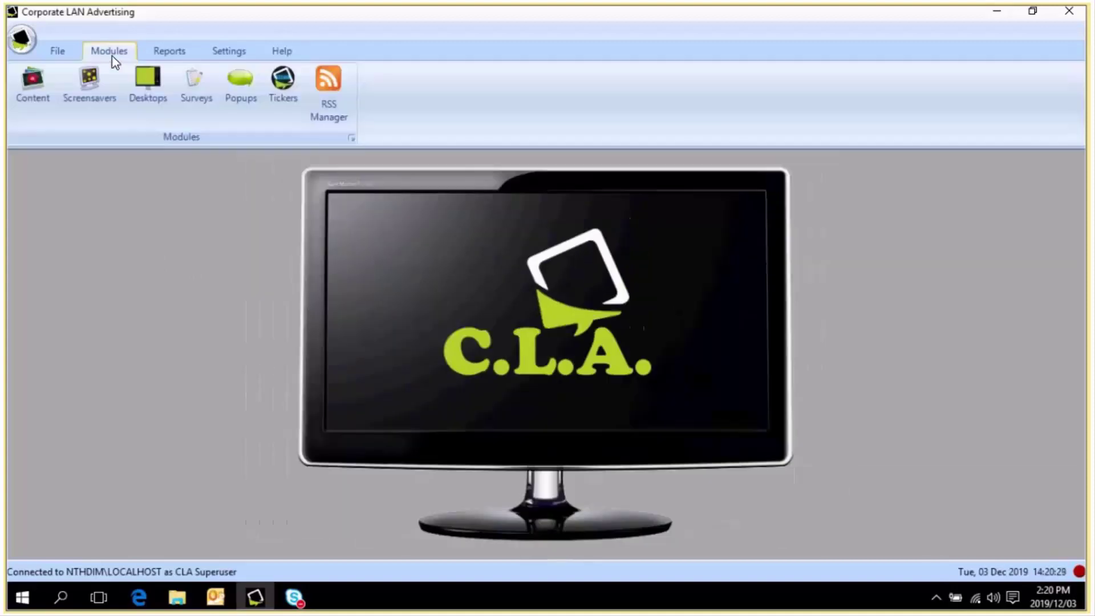
{"action": "left_click", "coordinate": [196, 95]}
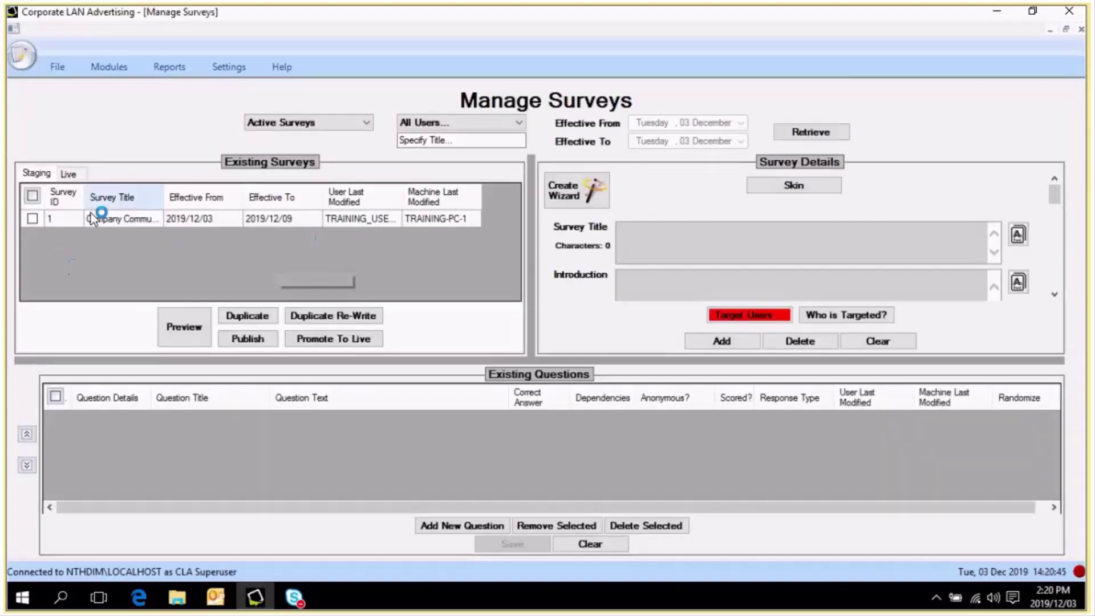
{"action": "left_click", "coordinate": [122, 218]}
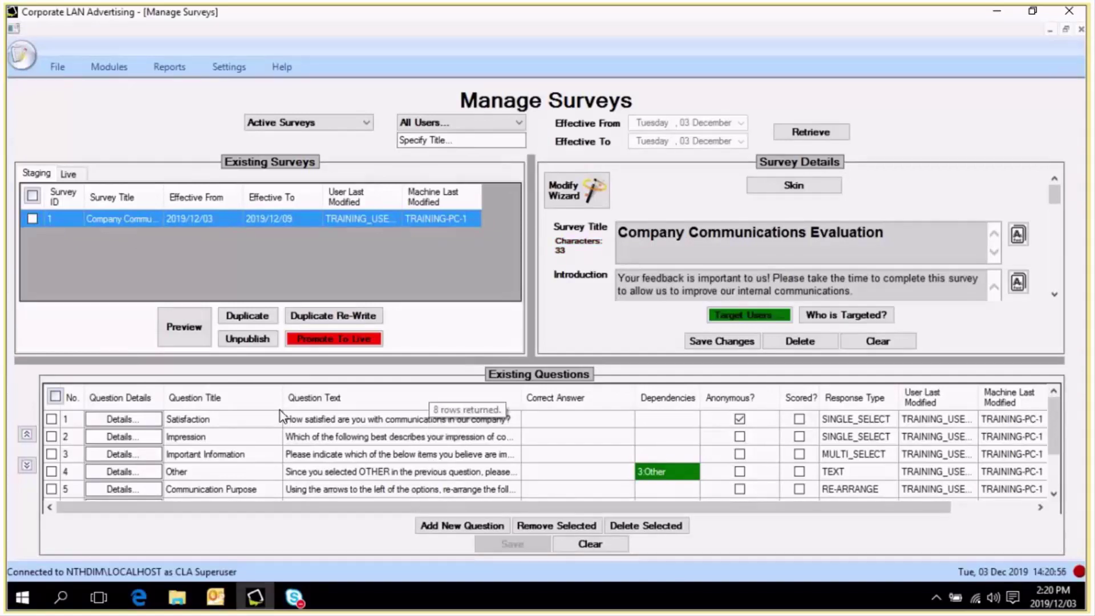
{"action": "left_click", "coordinate": [183, 331]}
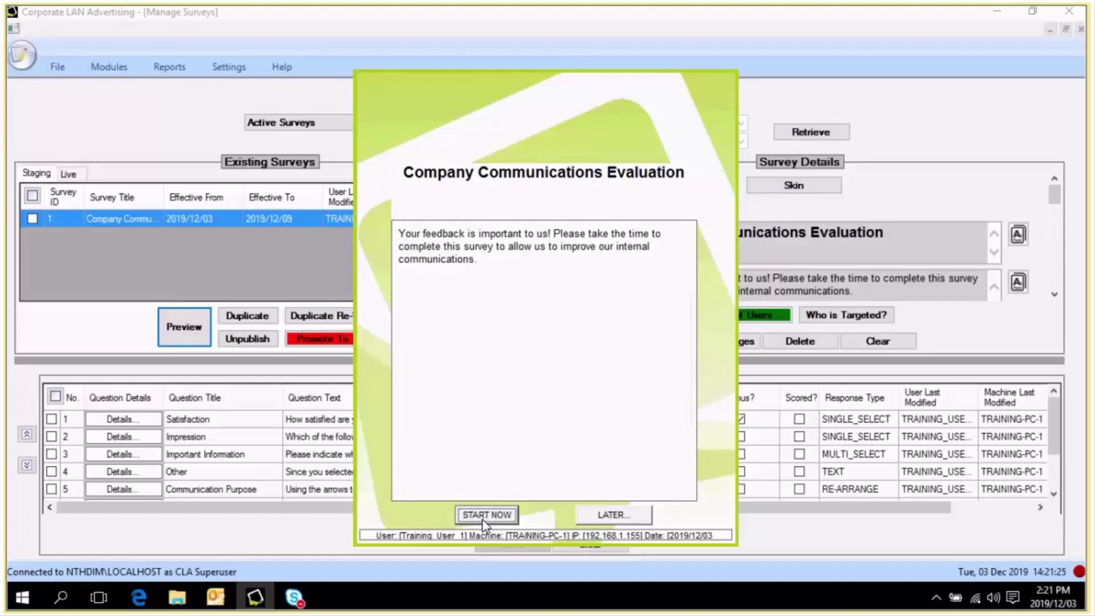
{"action": "left_click", "coordinate": [611, 515]}
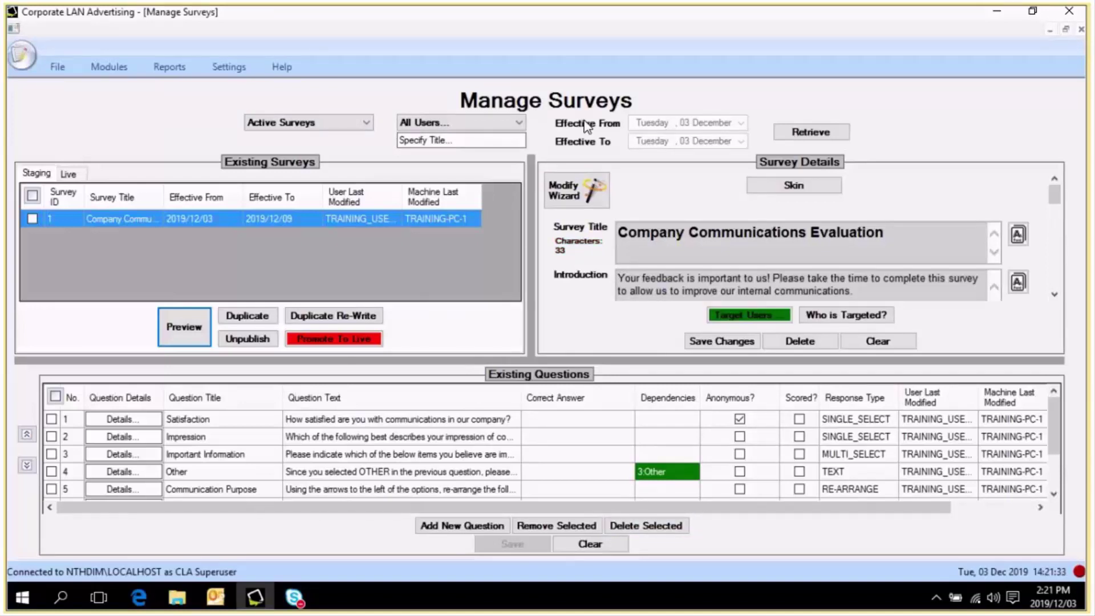
- Open the Popups module and preview the Comms Survey pop-up
{"action": "left_click", "coordinate": [121, 68]}
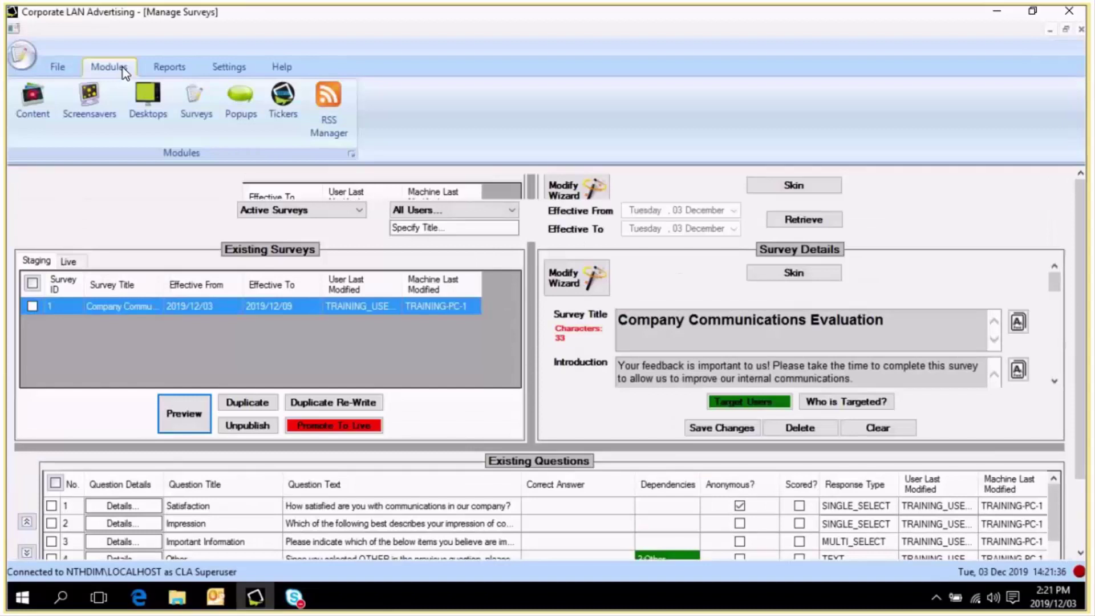
{"action": "left_click", "coordinate": [242, 105]}
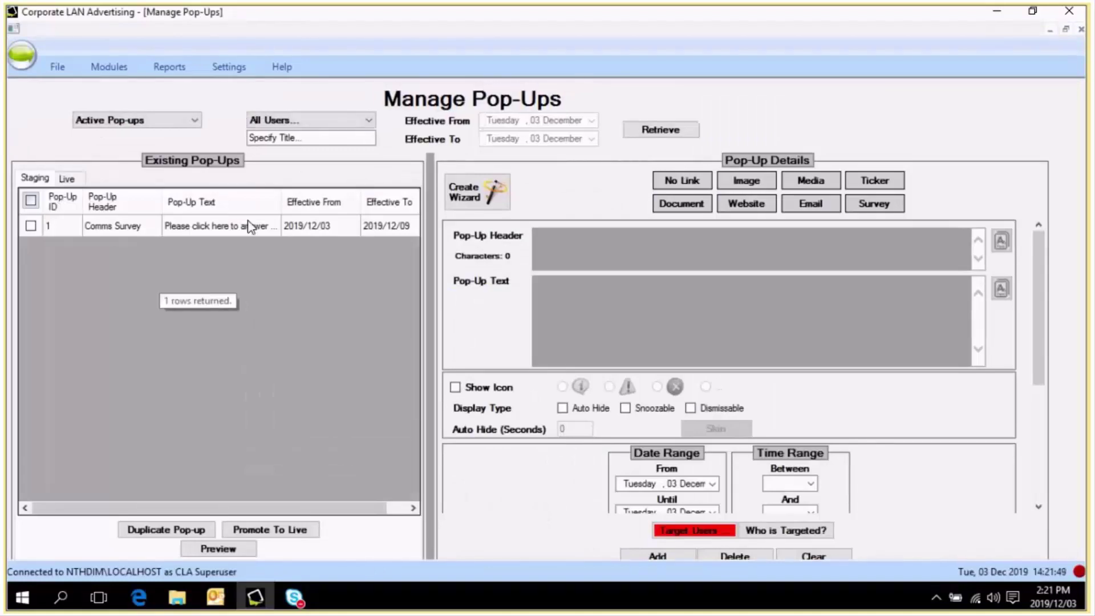
{"action": "left_click", "coordinate": [114, 224]}
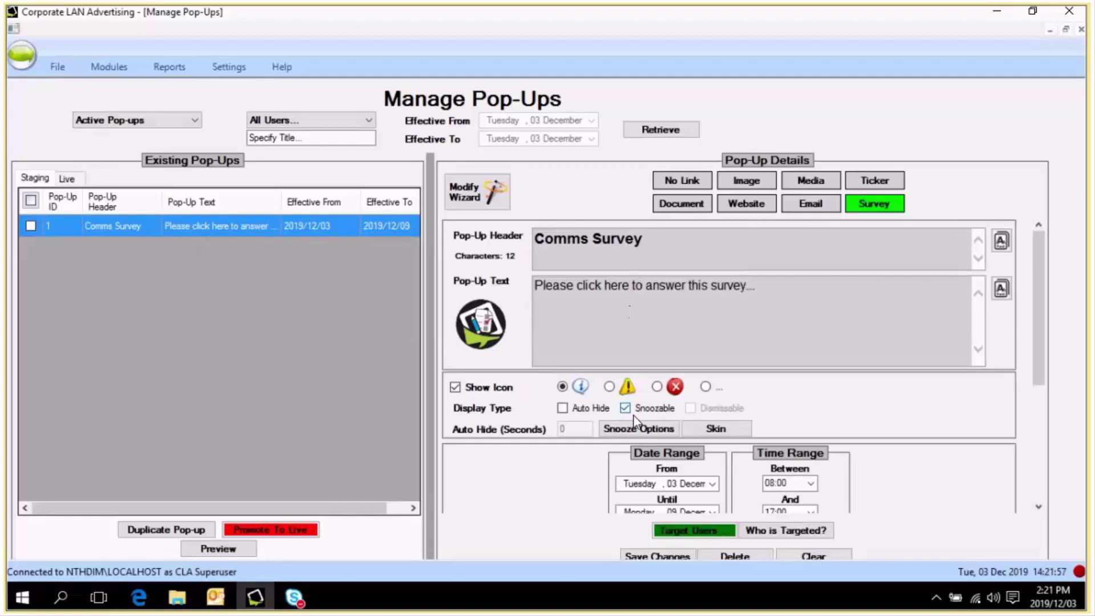
{"action": "left_click", "coordinate": [218, 549]}
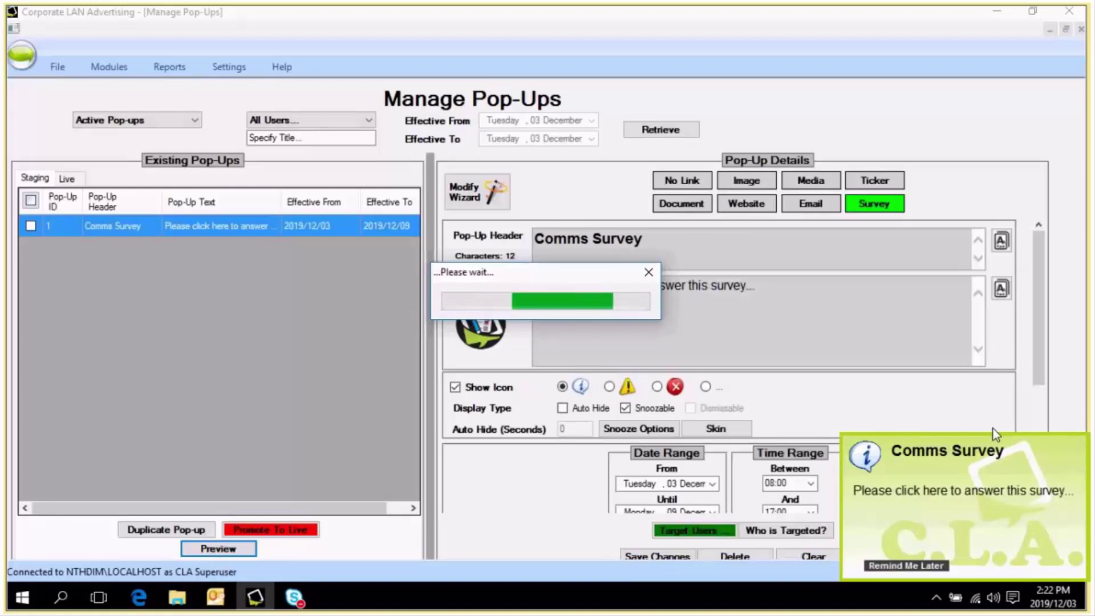
- Show the previewed pop-up's reminder intervals, then open its linked survey and start it
{"action": "left_click", "coordinate": [907, 569]}
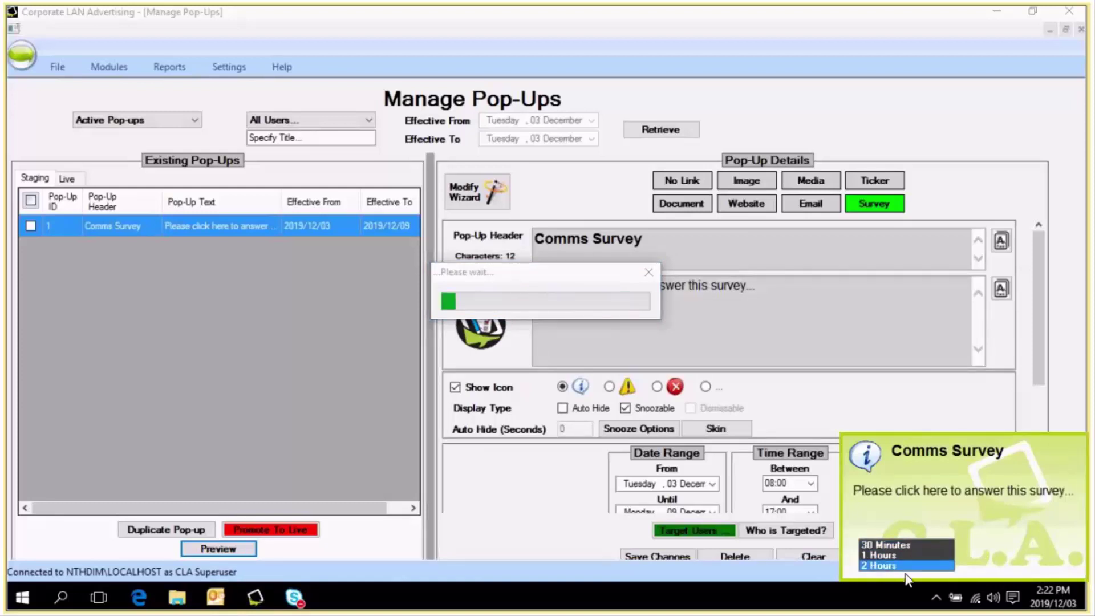
{"action": "left_click", "coordinate": [946, 506]}
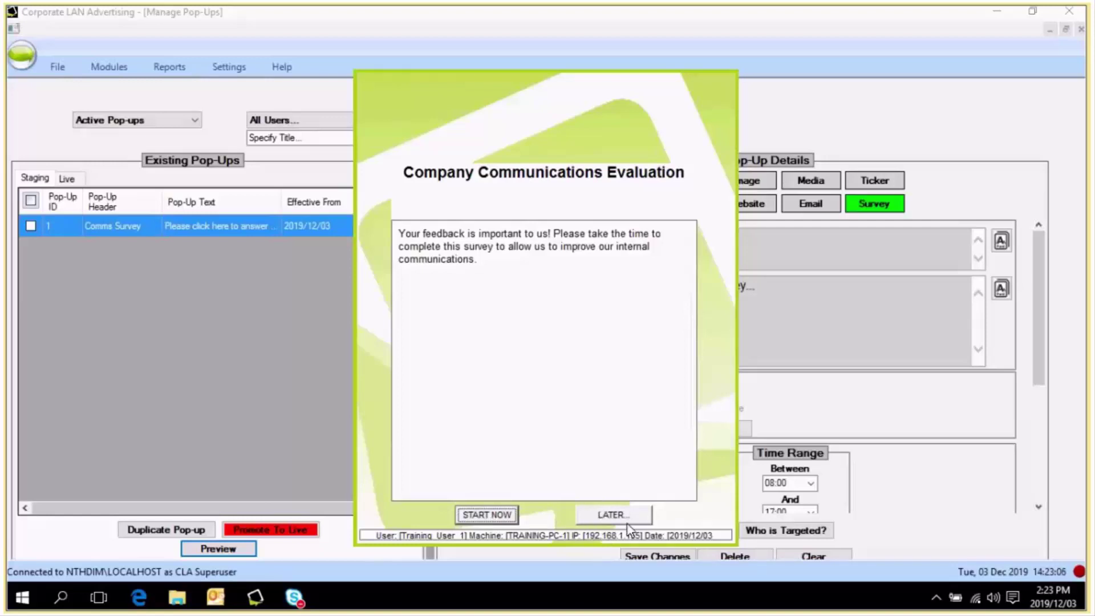
{"action": "left_click", "coordinate": [495, 514]}
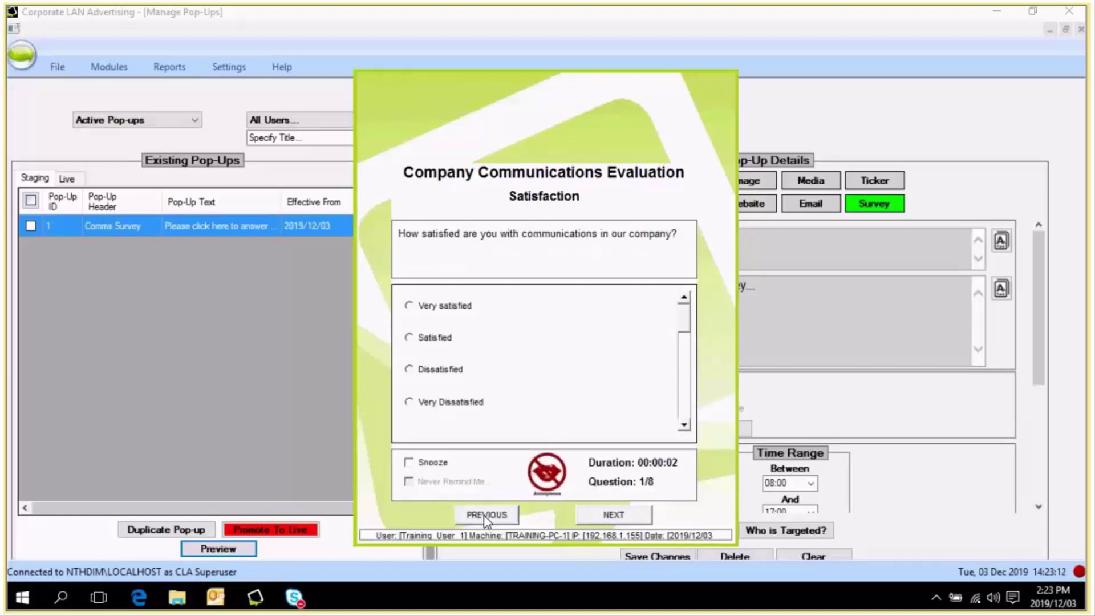
- Try the different Satisfaction answers, settle on Dissatisfied, and continue to the Impression question
{"action": "left_click", "coordinate": [435, 340]}
{"action": "left_click", "coordinate": [436, 372]}
{"action": "left_click", "coordinate": [444, 396]}
{"action": "left_click", "coordinate": [442, 370]}
{"action": "left_click", "coordinate": [439, 337]}
{"action": "left_click", "coordinate": [444, 301]}
{"action": "left_click", "coordinate": [442, 372]}
{"action": "left_click", "coordinate": [627, 513]}
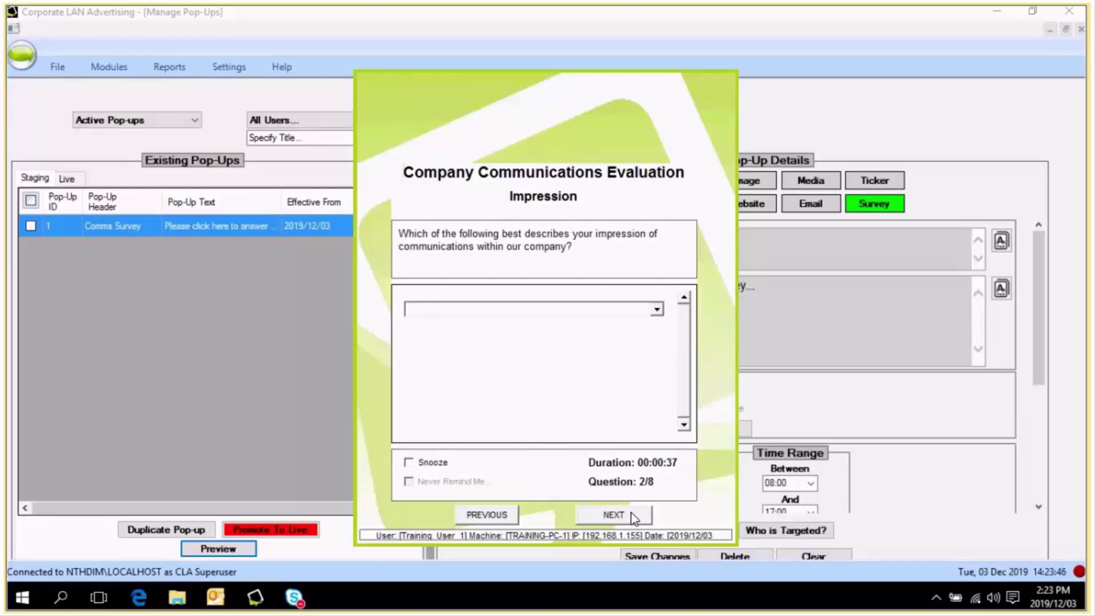
- Answer the Impression question with "Keeps us fairly informed" and continue to the following question
{"action": "left_click", "coordinate": [657, 309]}
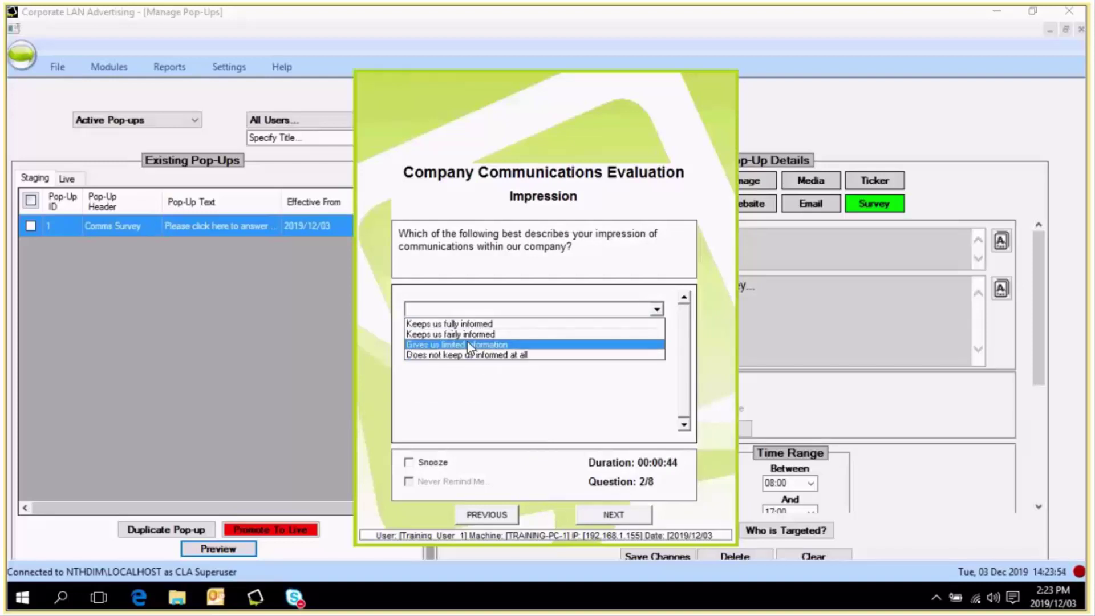
{"action": "left_click", "coordinate": [486, 334]}
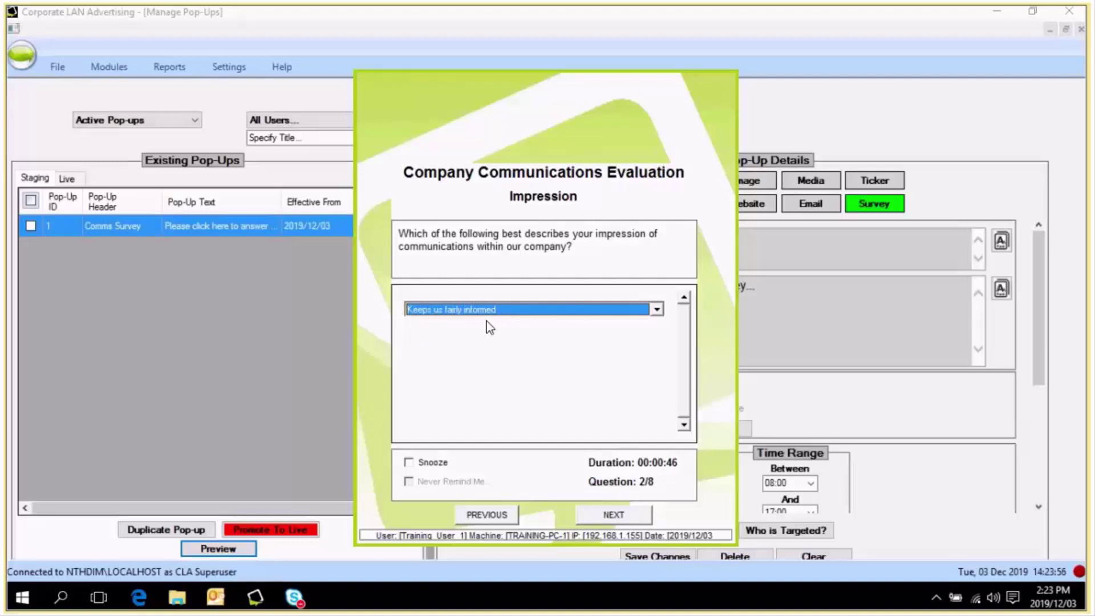
{"action": "left_click", "coordinate": [645, 519]}
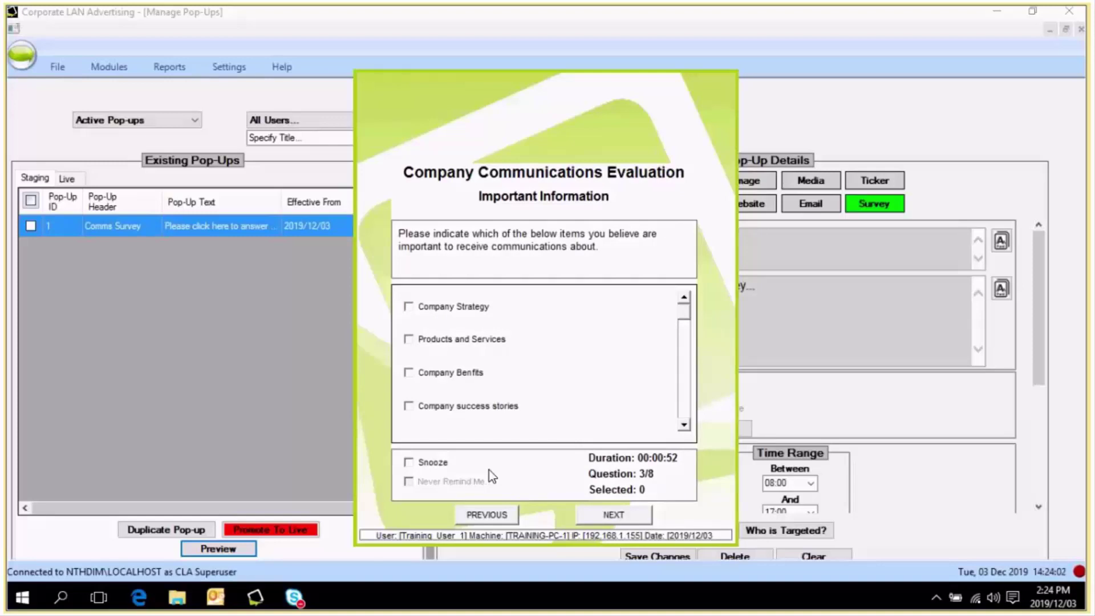
- Select Company Strategy, Products and Services, and Company Benfits as important information, and submit the answer without Other
{"action": "left_click", "coordinate": [450, 306]}
{"action": "left_click", "coordinate": [456, 339]}
{"action": "left_click", "coordinate": [490, 373]}
{"action": "left_click_drag", "start_coordinate": [691, 309], "coordinate": [690, 375]}
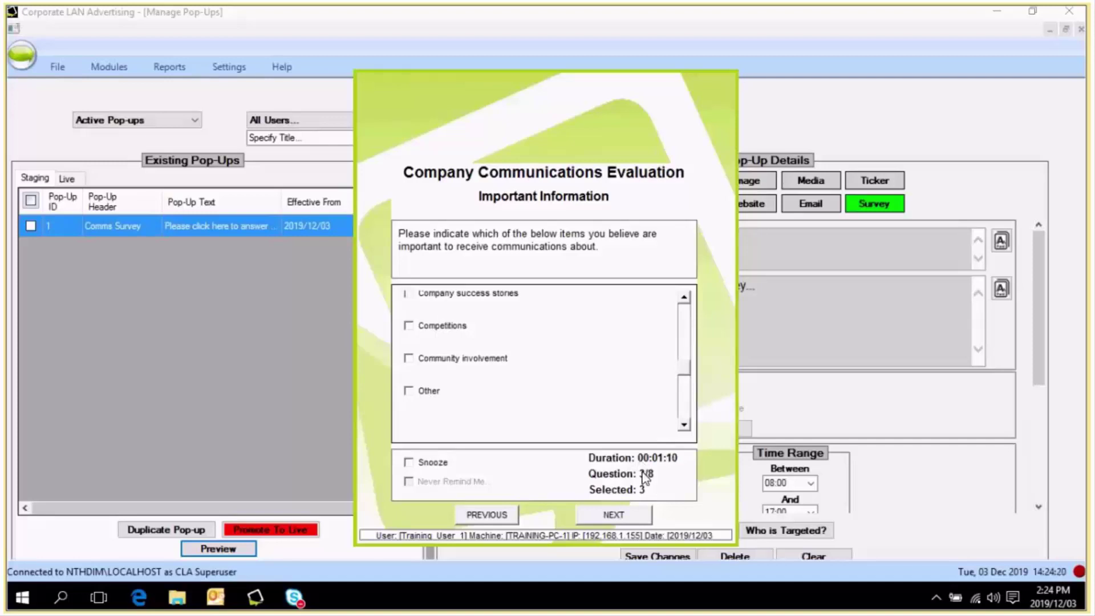
{"action": "left_click", "coordinate": [631, 519]}
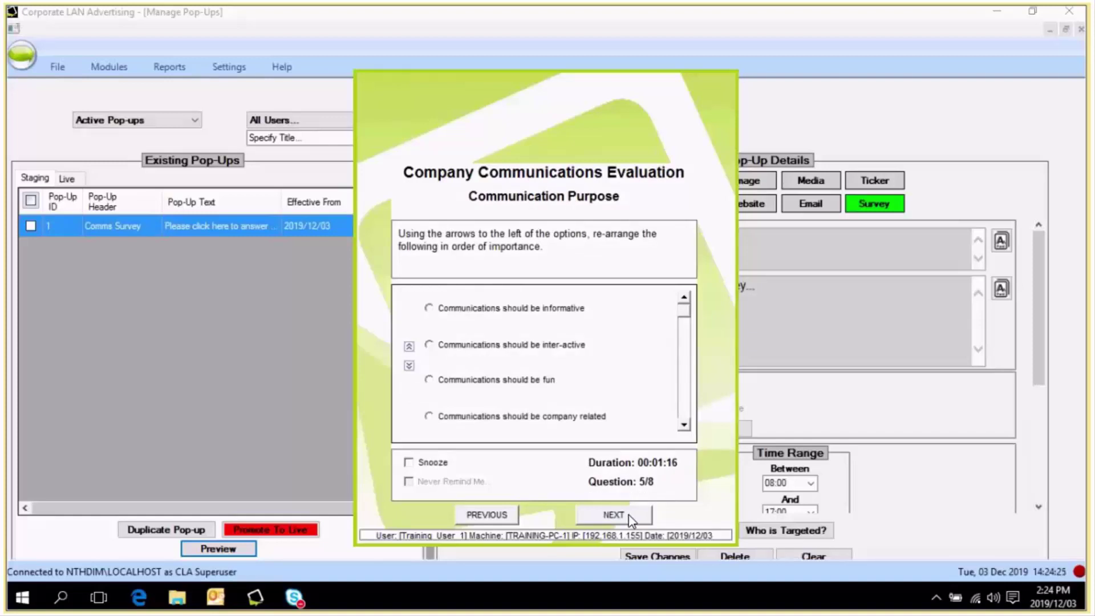
- Return to the Important Information question, add Other to the selection, and answer the follow-up question with "Competitions"
{"action": "left_click", "coordinate": [487, 519]}
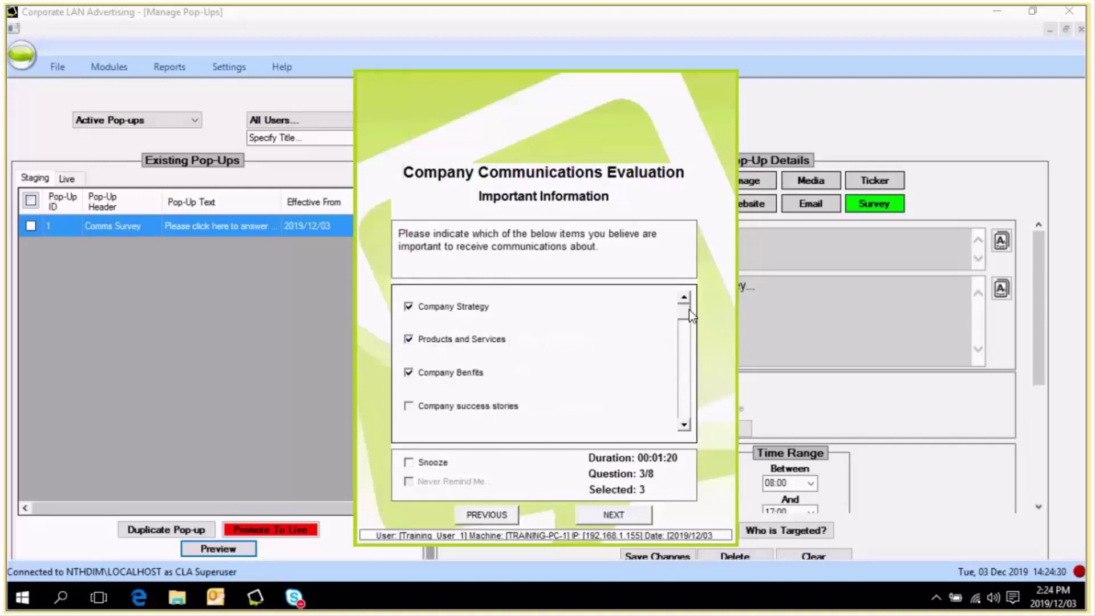
{"action": "left_click", "coordinate": [688, 331]}
{"action": "left_click_drag", "start_coordinate": [687, 331], "coordinate": [687, 384]}
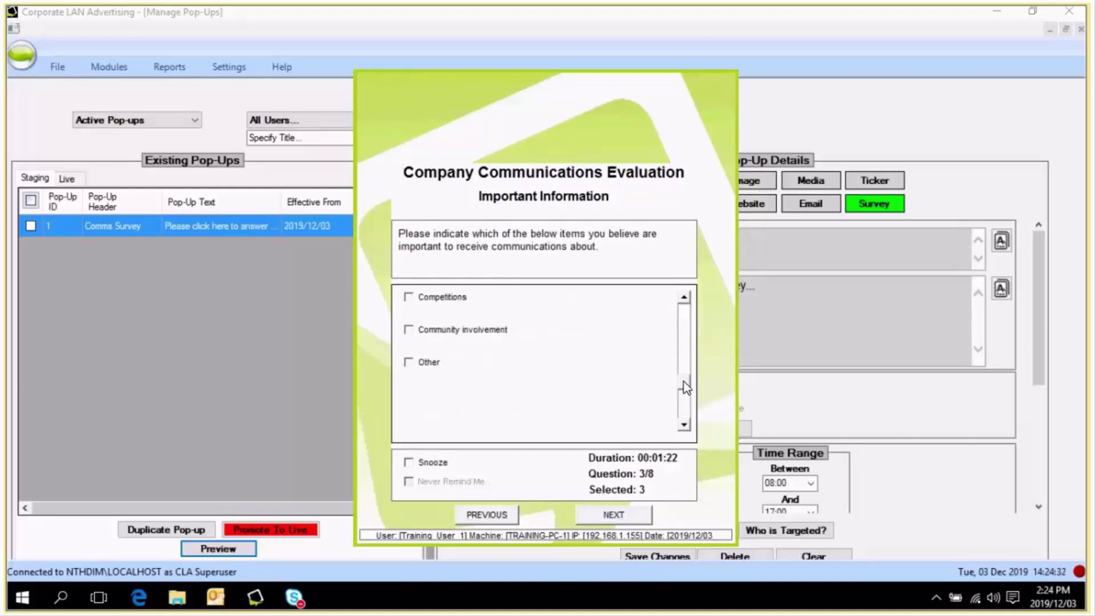
{"action": "left_click", "coordinate": [431, 362]}
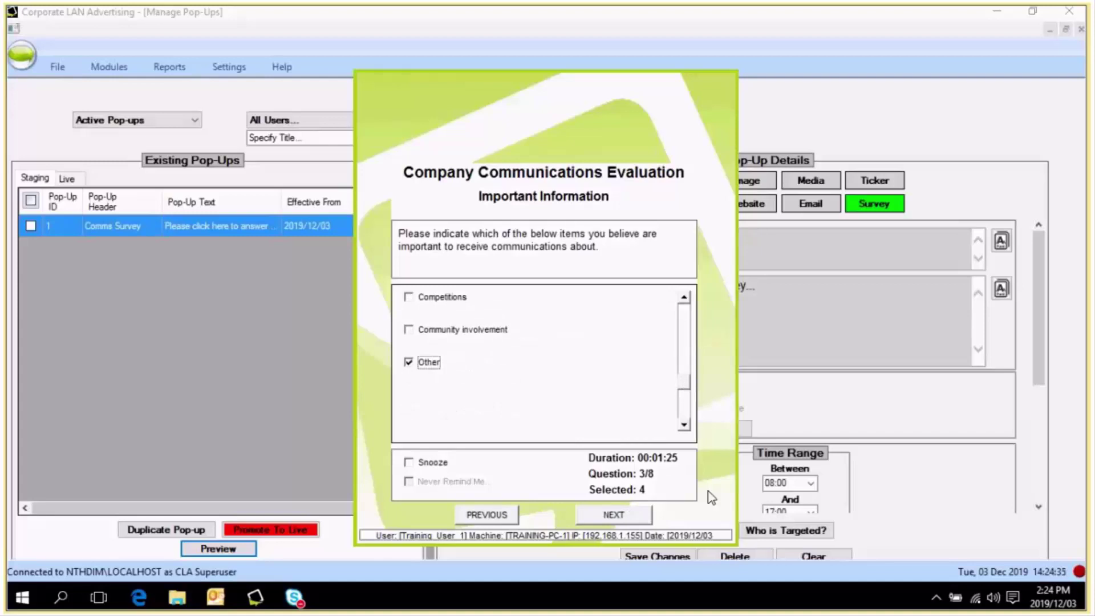
{"action": "left_click", "coordinate": [631, 517]}
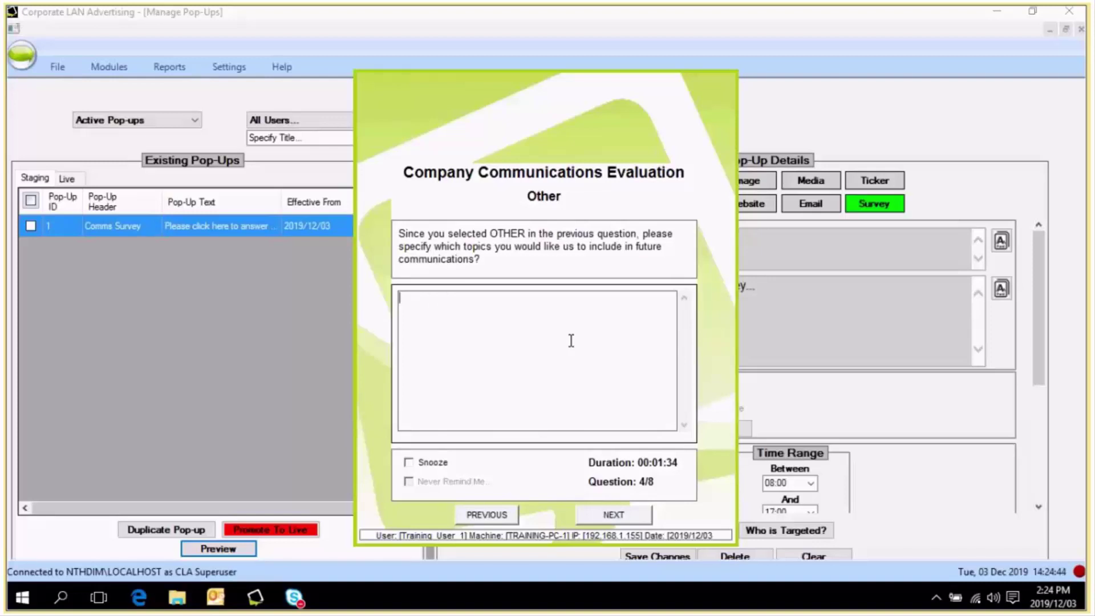
{"action": "type", "text": "Competitions"}
{"action": "left_click", "coordinate": [618, 514]}
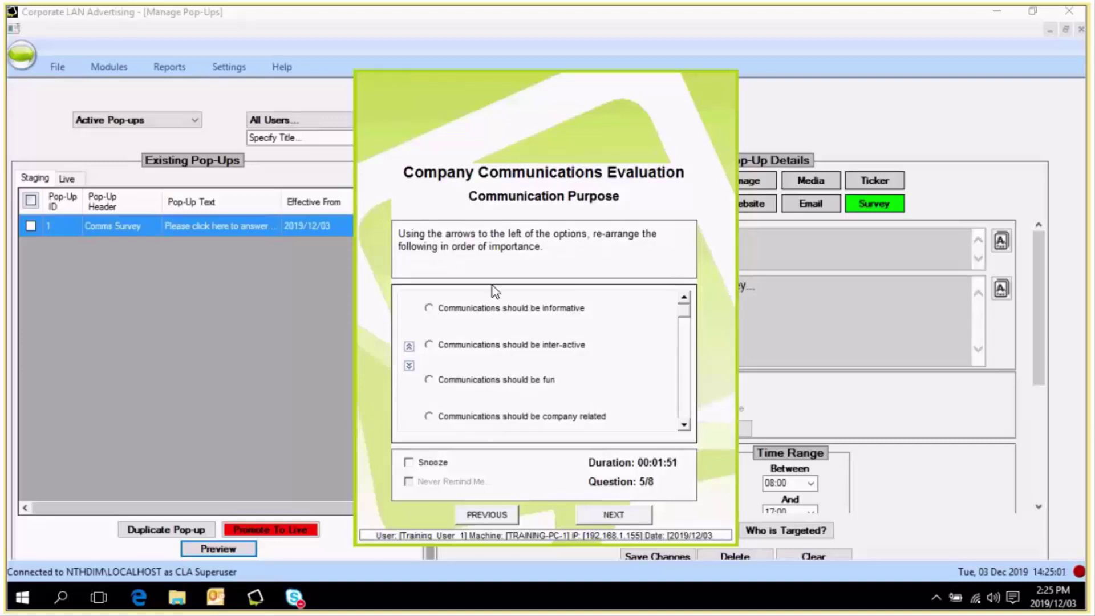
- Rank the Communication Purpose options with "Communications should be fun" first and "Communications should be informative" fourth, and continue
{"action": "left_click", "coordinate": [429, 379]}
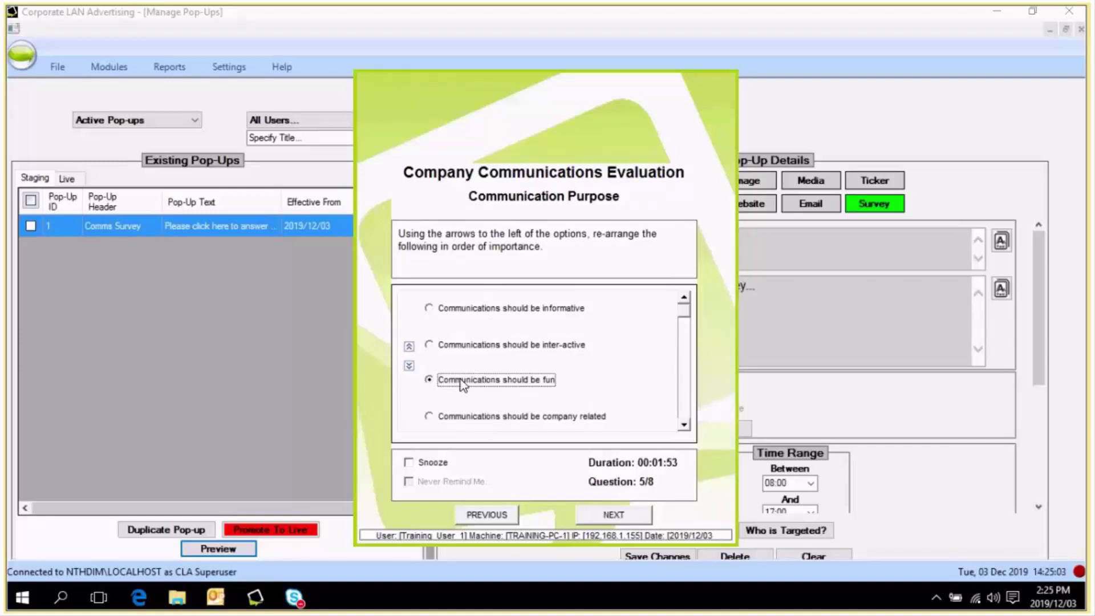
{"action": "left_click", "coordinate": [409, 347]}
{"action": "left_click", "coordinate": [409, 346]}
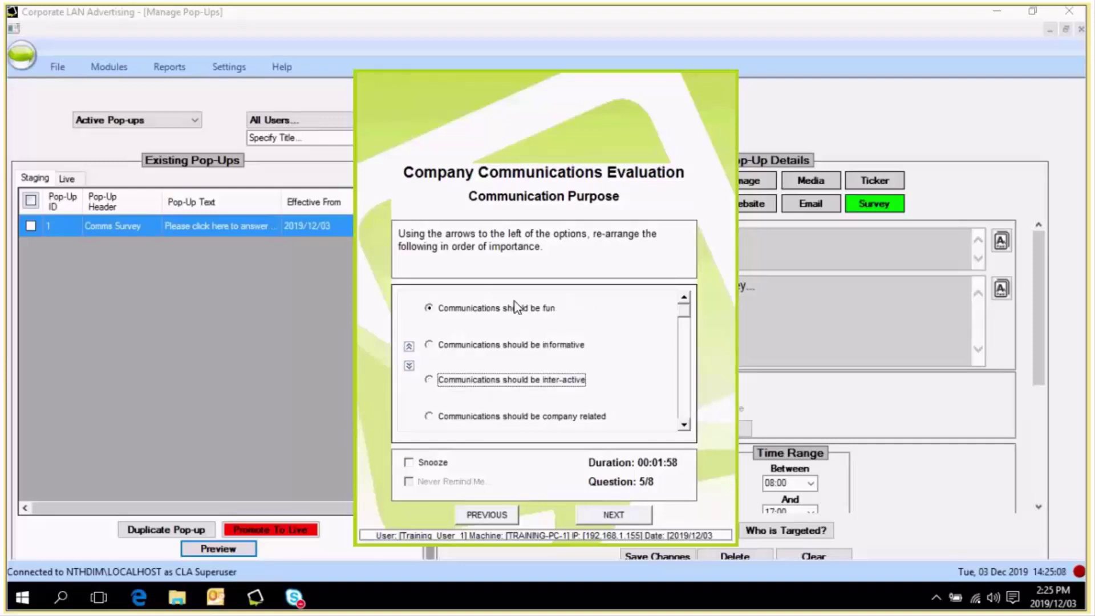
{"action": "left_click", "coordinate": [508, 345]}
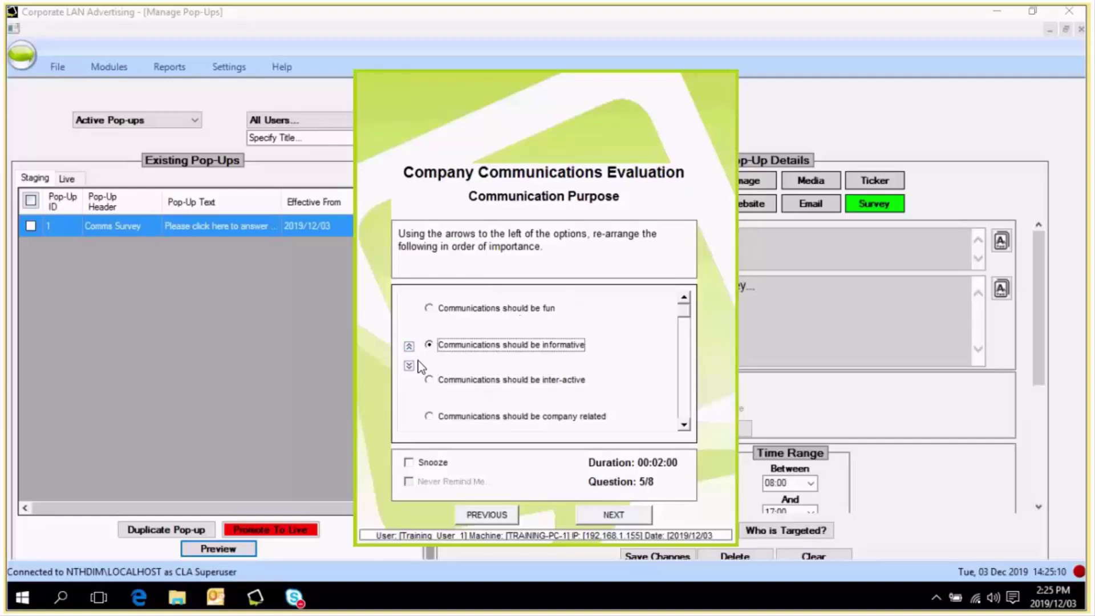
{"action": "left_click", "coordinate": [409, 365]}
{"action": "left_click", "coordinate": [409, 365]}
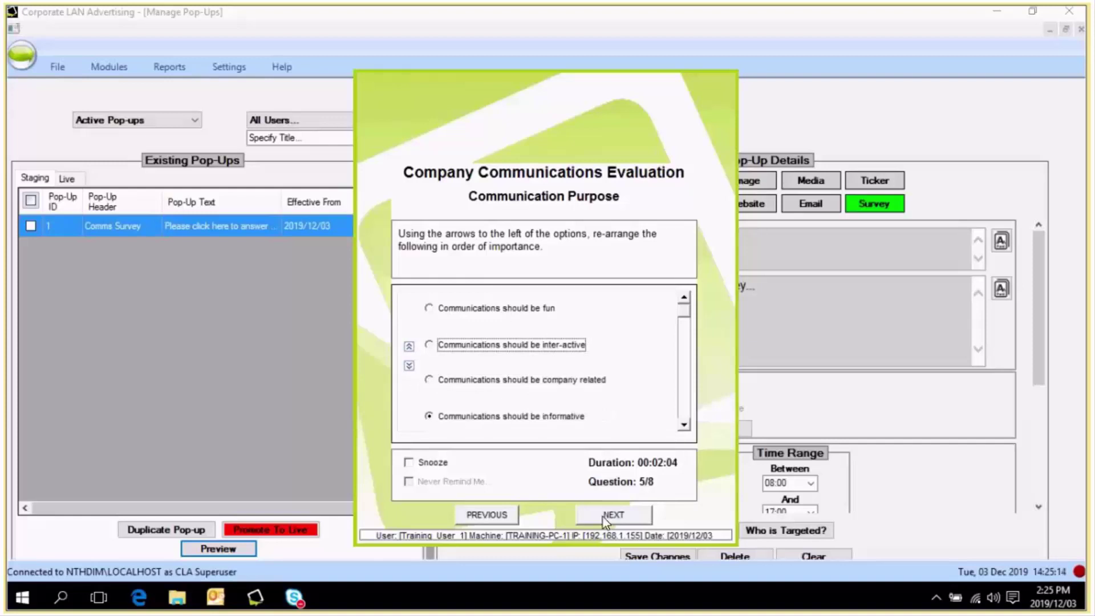
{"action": "left_click", "coordinate": [634, 523]}
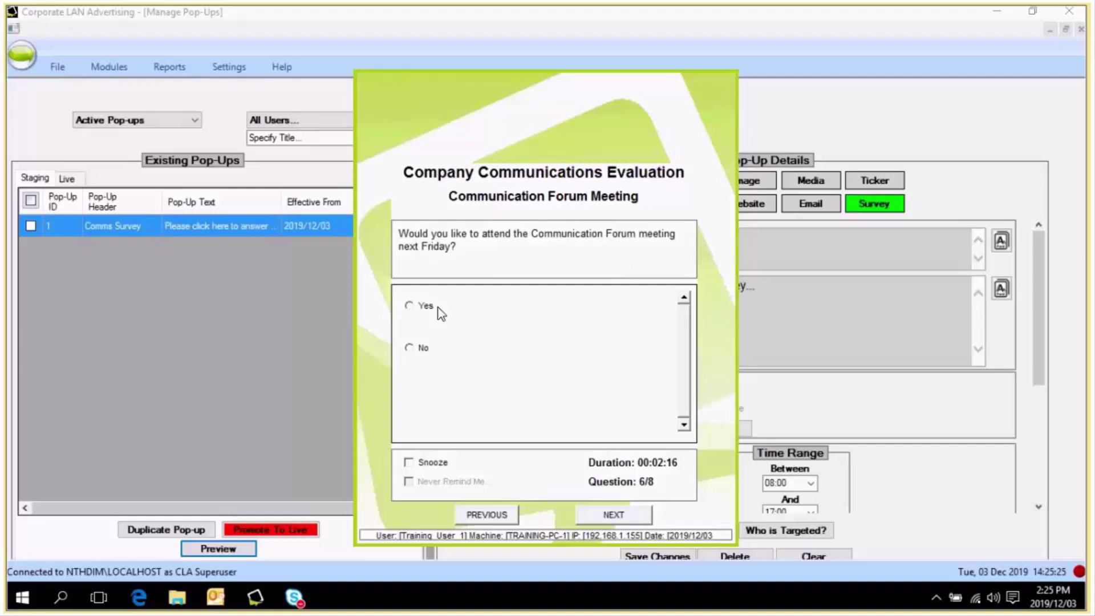
- Switch to Outlook and display the calendar's day view for Friday, 13 December 2019
{"action": "left_click", "coordinate": [217, 598]}
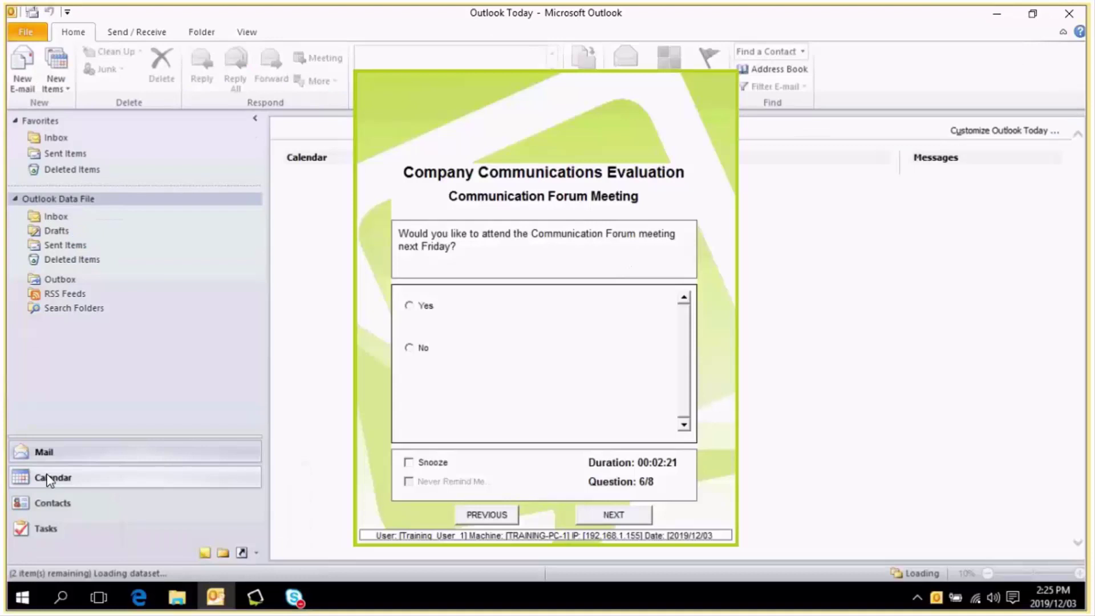
{"action": "left_click", "coordinate": [51, 478]}
{"action": "left_click", "coordinate": [166, 176]}
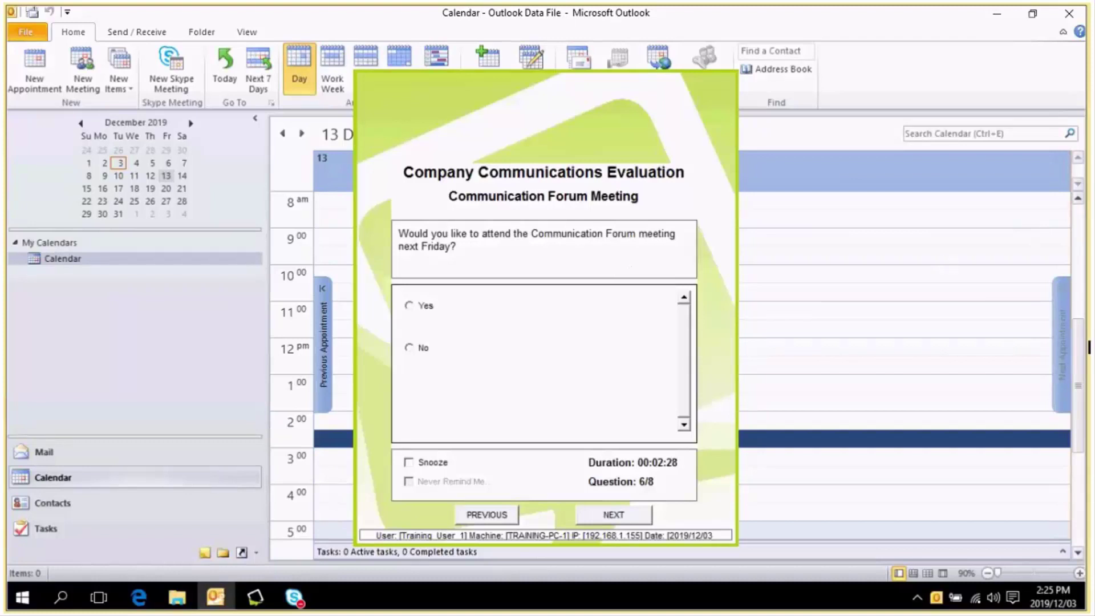
{"action": "mouse_move", "coordinate": [1086, 342]}
{"action": "left_mouse_down"}
{"action": "mouse_move", "coordinate": [1084, 263]}
{"action": "mouse_move", "coordinate": [1082, 360]}
{"action": "left_mouse_up"}
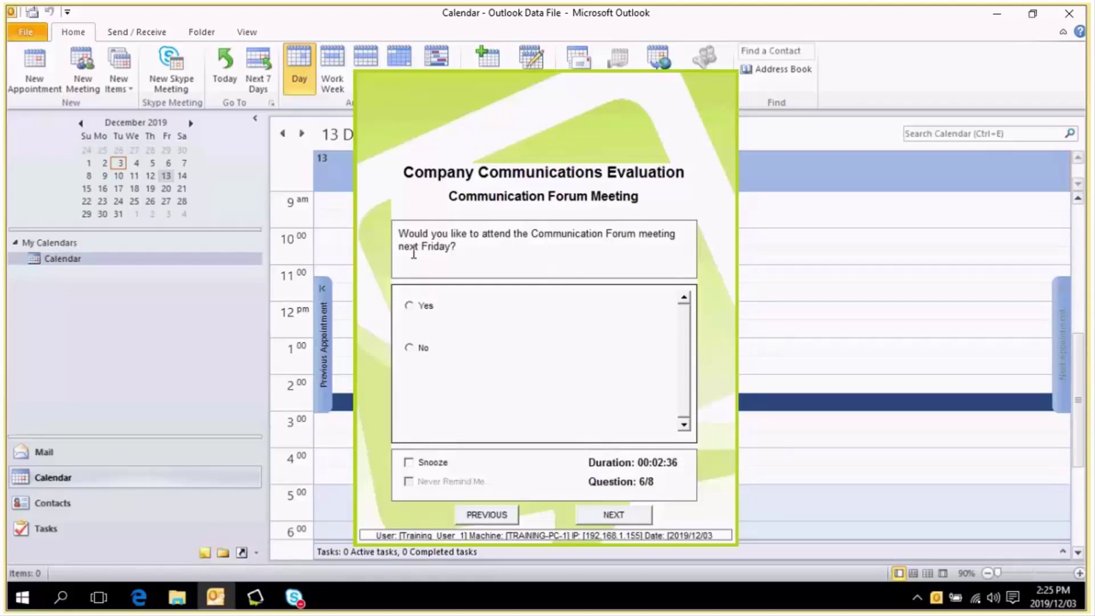
- Answer Yes to attending the Communication Forum meeting and accept creating a calendar entry for it
{"action": "left_click", "coordinate": [429, 308]}
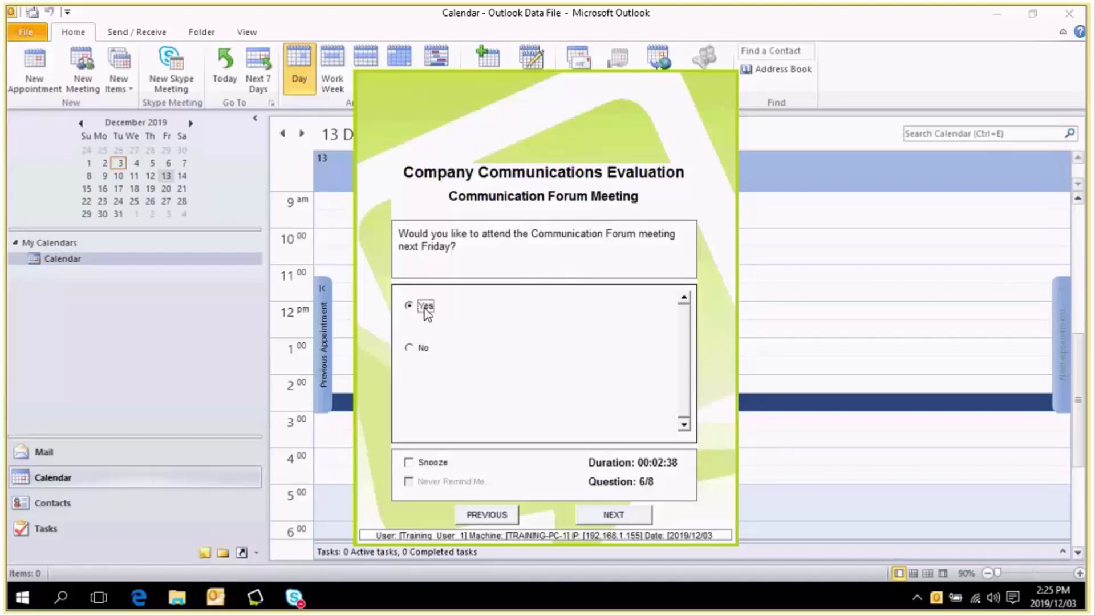
{"action": "left_click", "coordinate": [638, 519]}
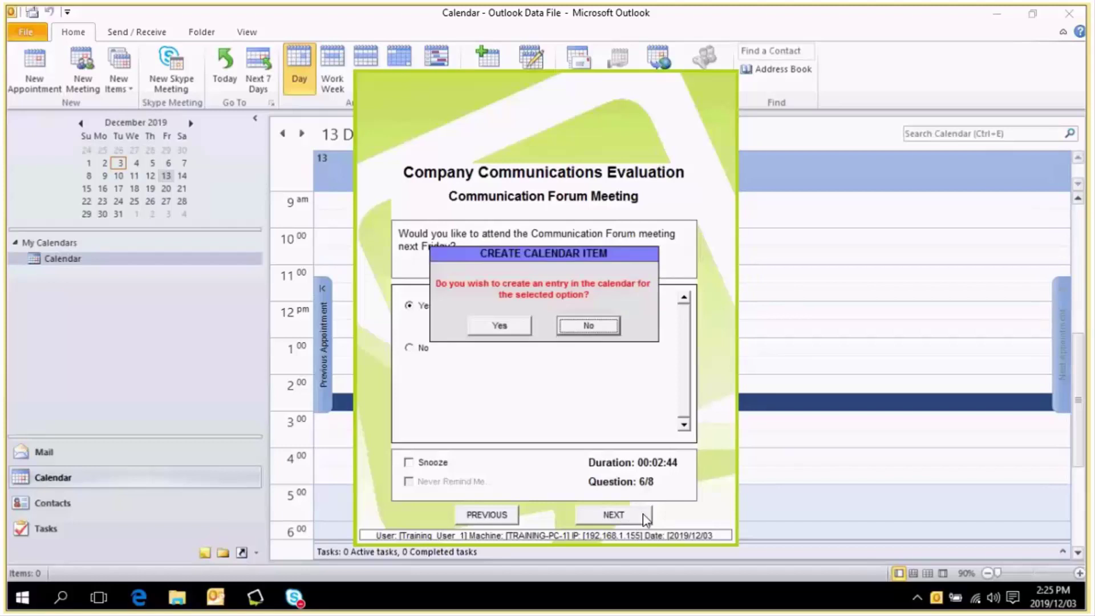
{"action": "left_click", "coordinate": [500, 325]}
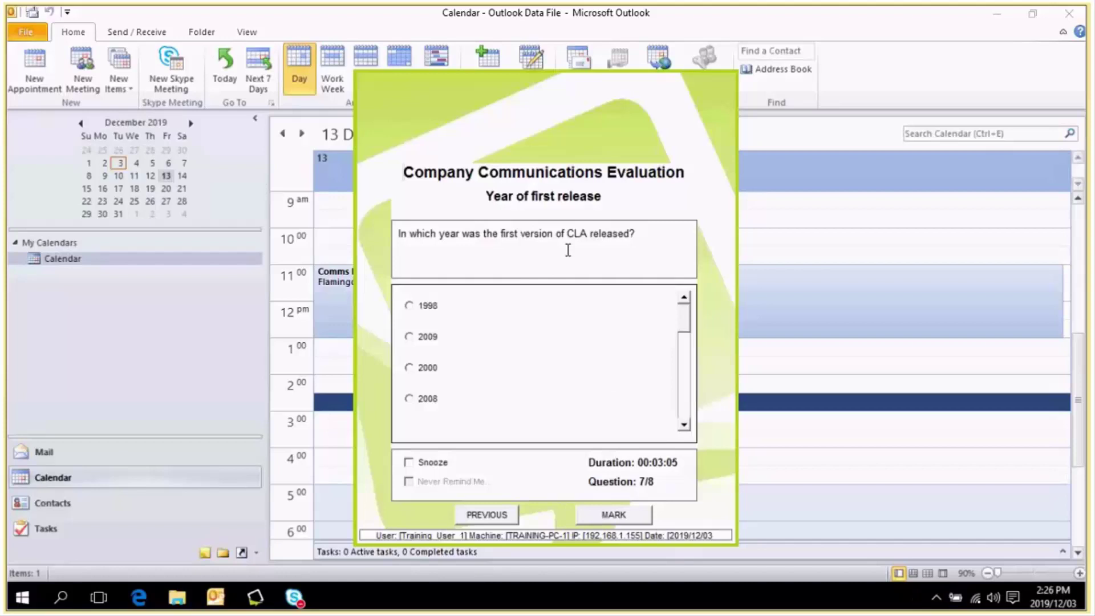
- Choose 2000 as the year of CLA's first release and have the answer marked
{"action": "left_click", "coordinate": [427, 368]}
{"action": "left_click", "coordinate": [619, 517]}
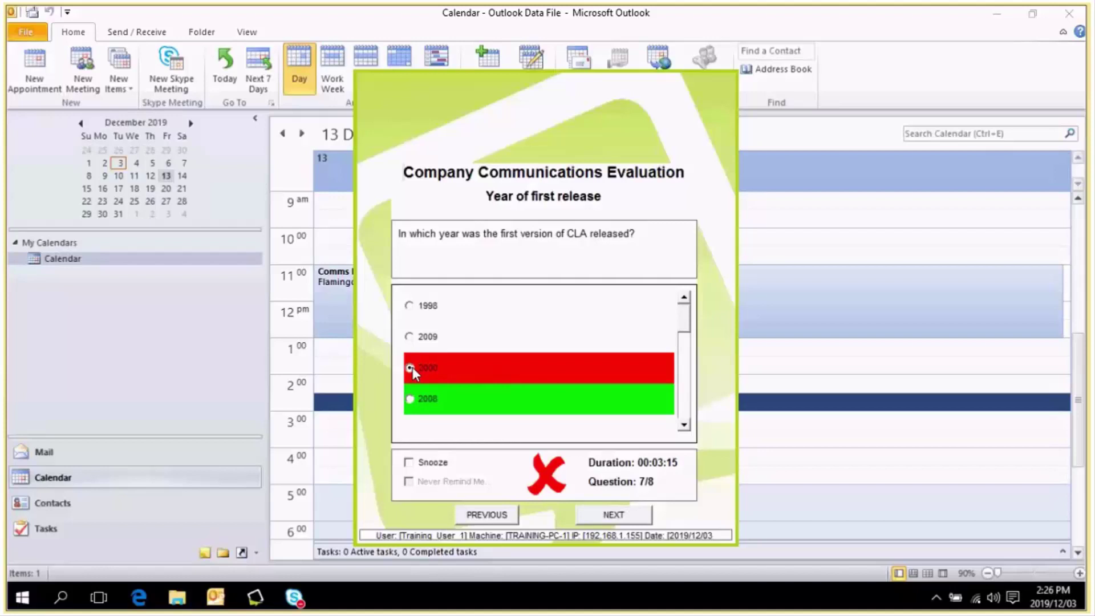
- Go back to the question before the marked release-year question, and return to it to review the marked answer
{"action": "left_click", "coordinate": [490, 514]}
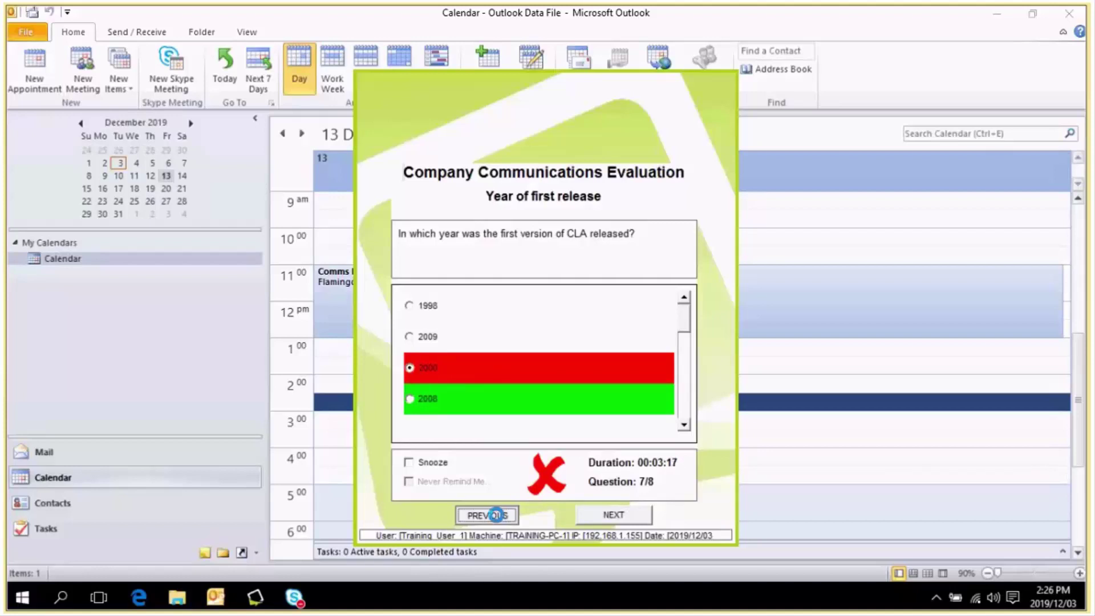
{"action": "left_click", "coordinate": [645, 522]}
{"action": "left_click", "coordinate": [501, 328]}
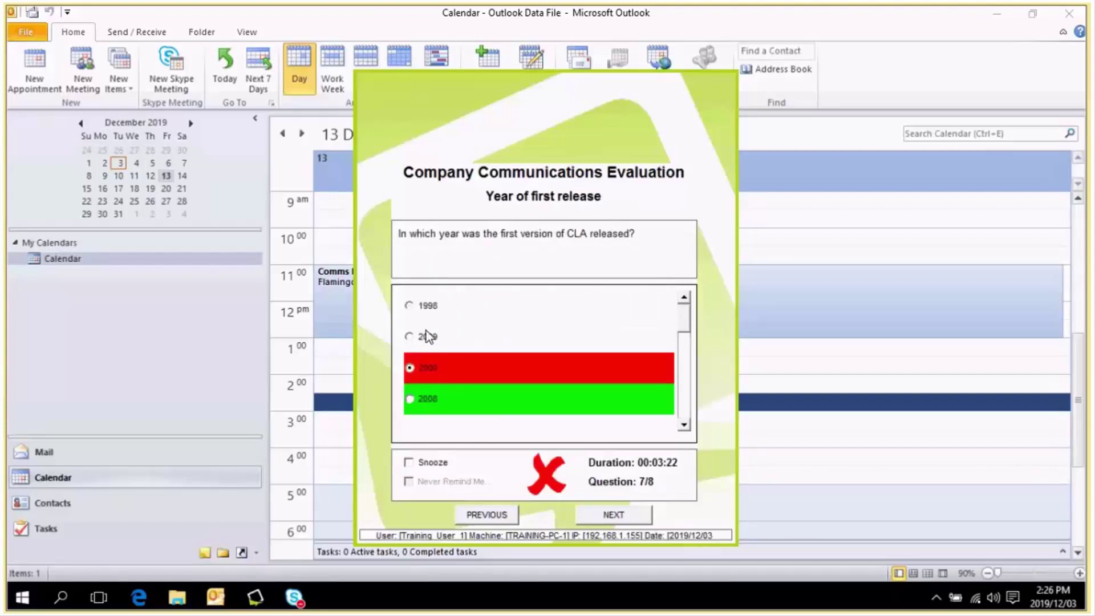
- Continue to the CLA Modules question, select Screensaver, Desktop, Billboard and Popup, and try to have the answer marked
{"action": "left_click", "coordinate": [628, 514]}
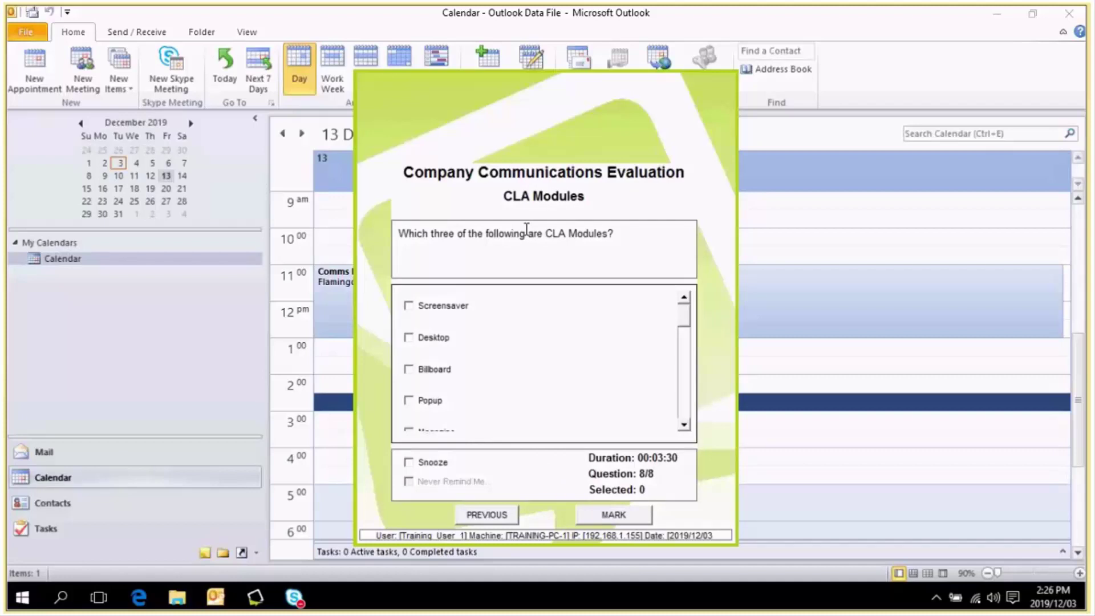
{"action": "left_click", "coordinate": [439, 306]}
{"action": "left_click", "coordinate": [435, 339]}
{"action": "left_click", "coordinate": [436, 370]}
{"action": "left_click", "coordinate": [433, 401]}
{"action": "left_click", "coordinate": [639, 519]}
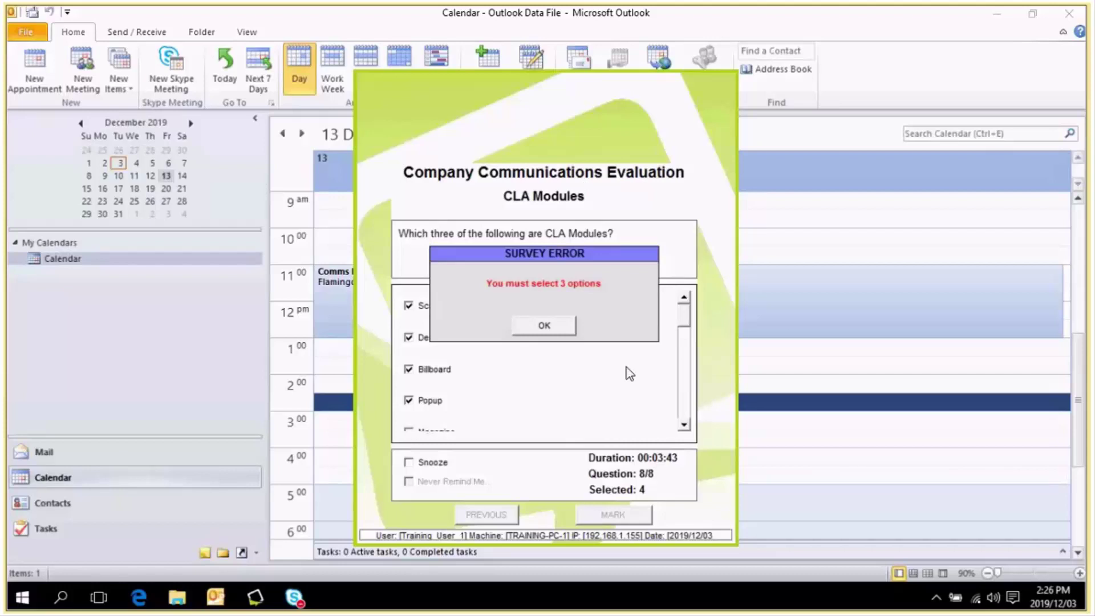
- Deselect Billboard from the CLA Modules answer, have it marked, and continue to the closing summary
{"action": "left_click", "coordinate": [559, 328]}
{"action": "left_click", "coordinate": [433, 374]}
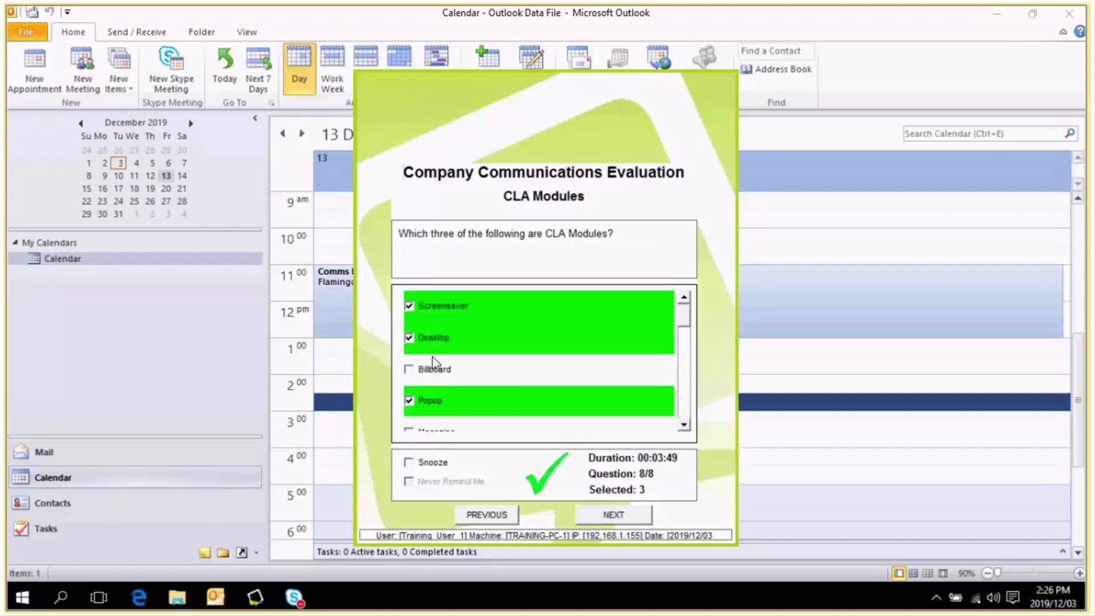
{"action": "left_click", "coordinate": [632, 518]}
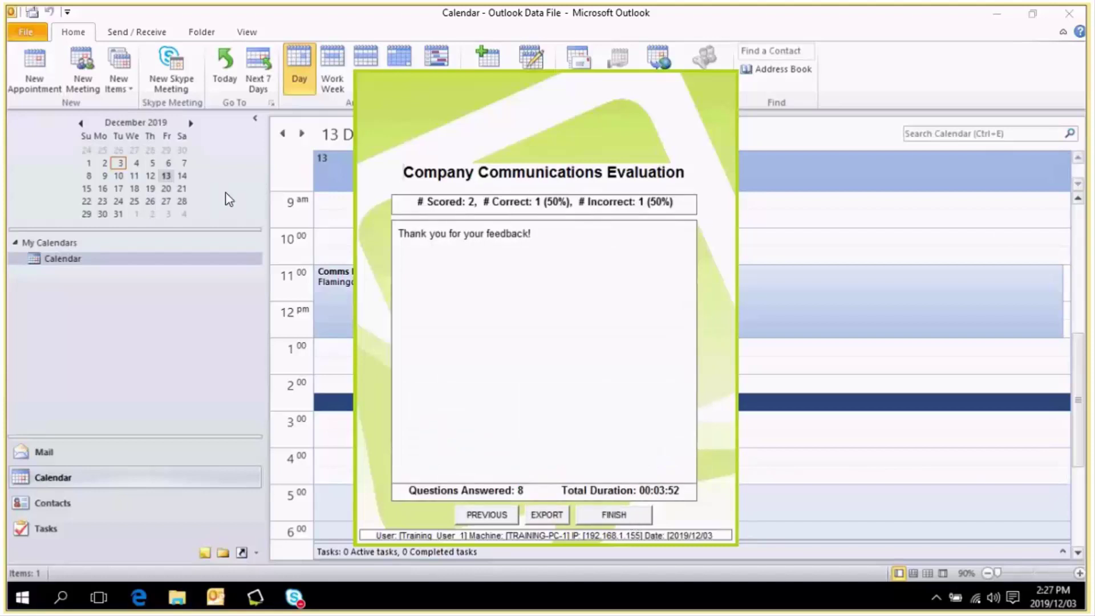
- Finish the survey and minimise Outlook to return to Manage Pop-Ups in Corporate LAN Advertising
{"action": "left_click", "coordinate": [624, 517]}
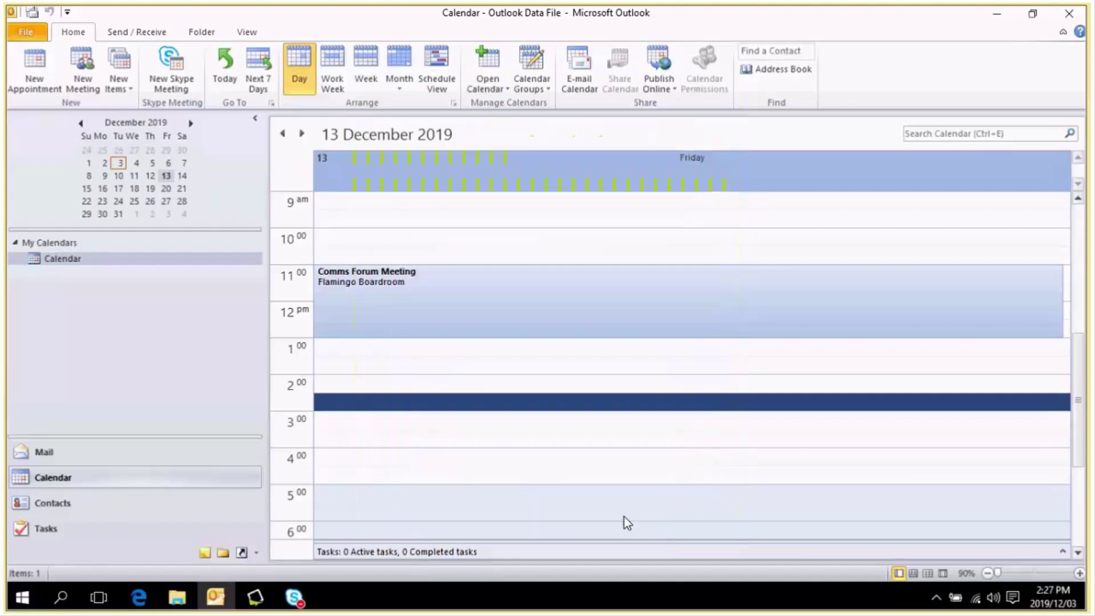
{"action": "left_click", "coordinate": [997, 13]}
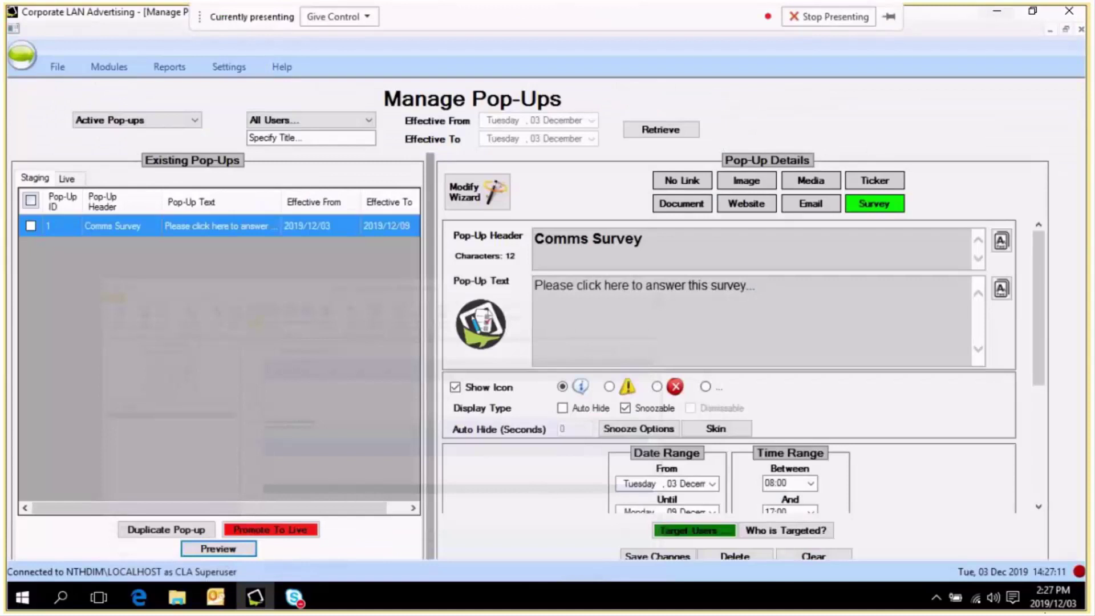